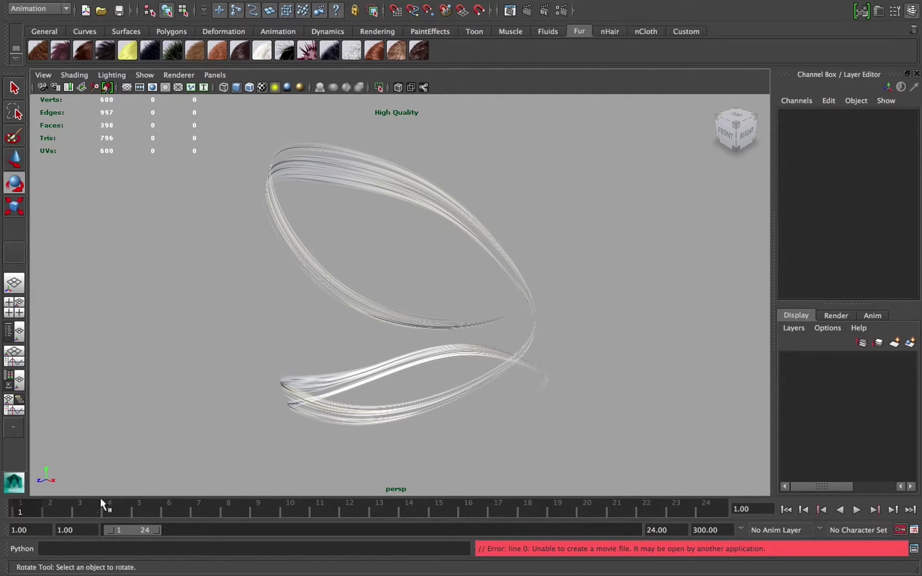
Inspect the last rendered frame in the Render View, close it, and preview the smoke animation in the viewport.
mouse_move(480, 2)
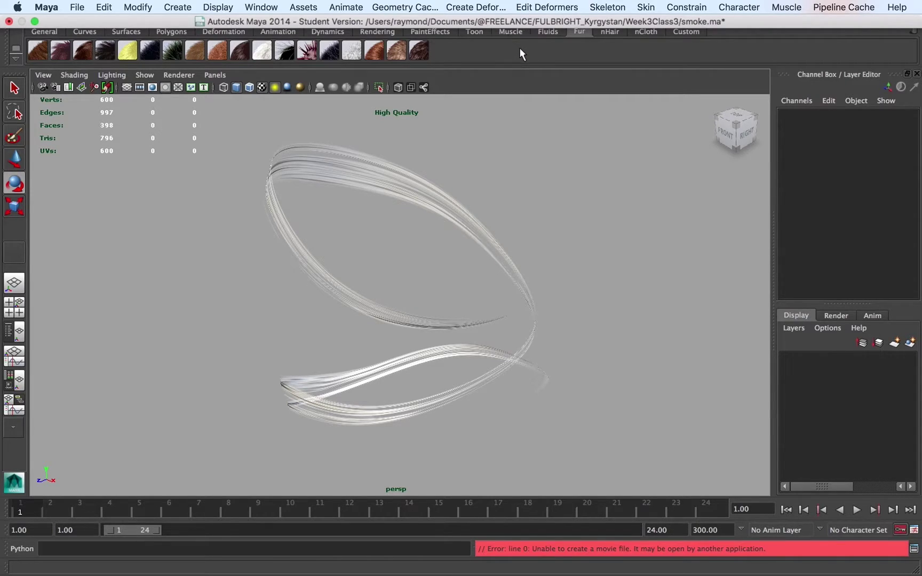
left_click(513, 12)
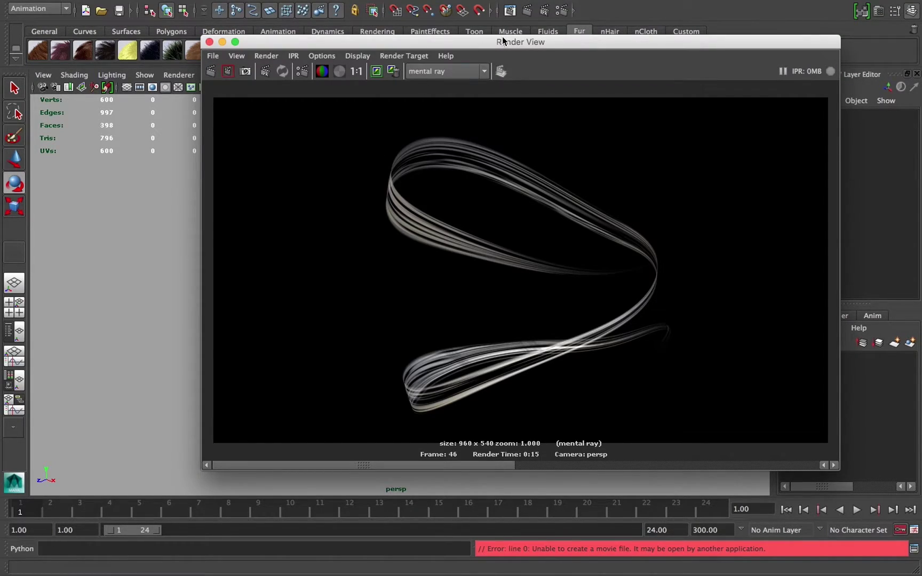
left_click_drag(538, 40, 420, 23)
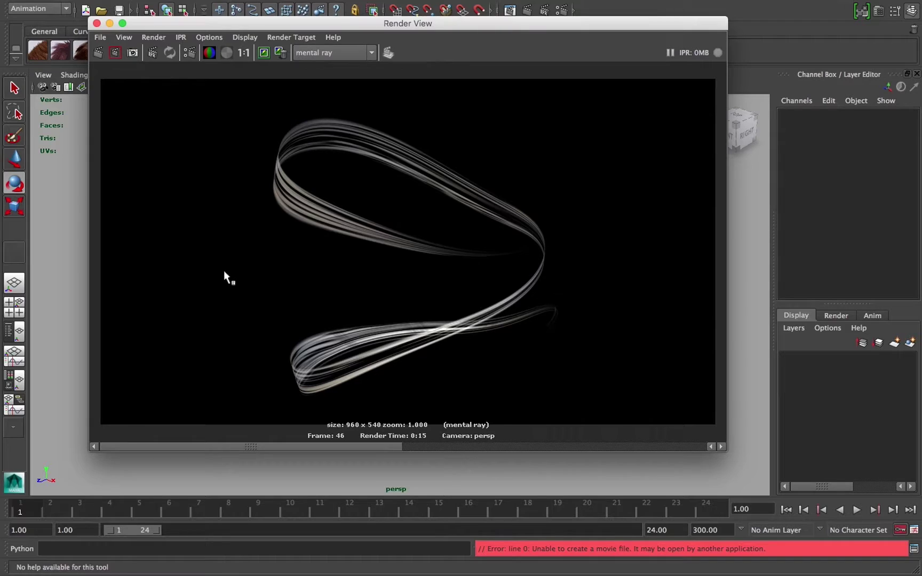
left_click(97, 23)
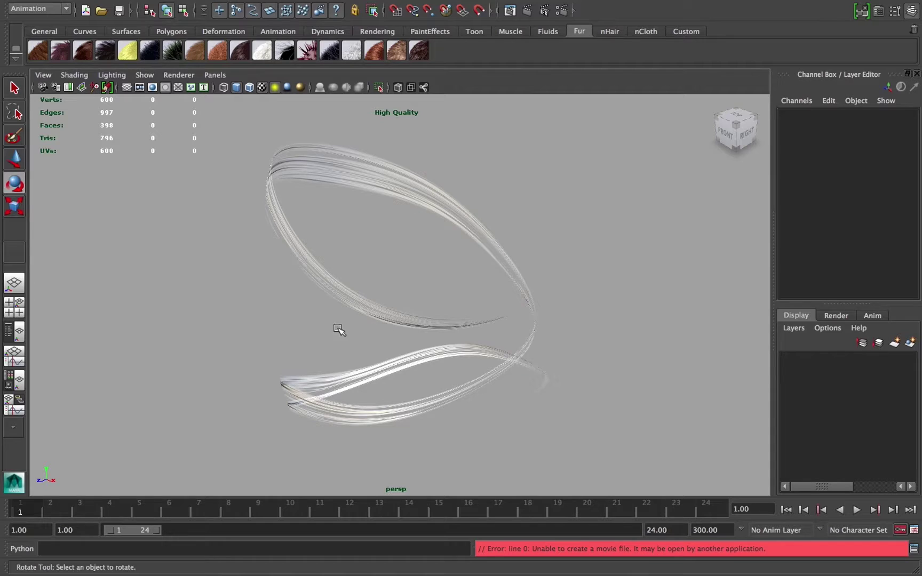
left_click(855, 510)
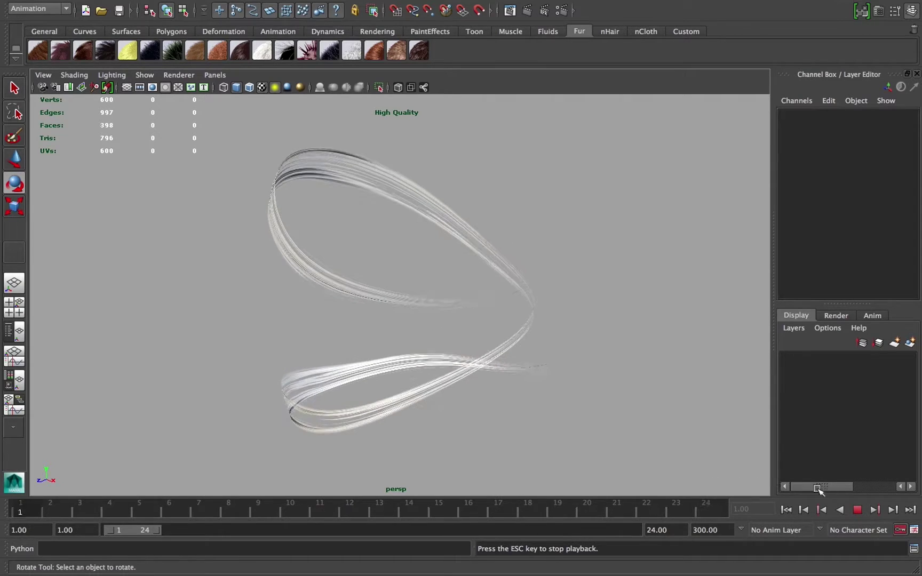
left_click(856, 510)
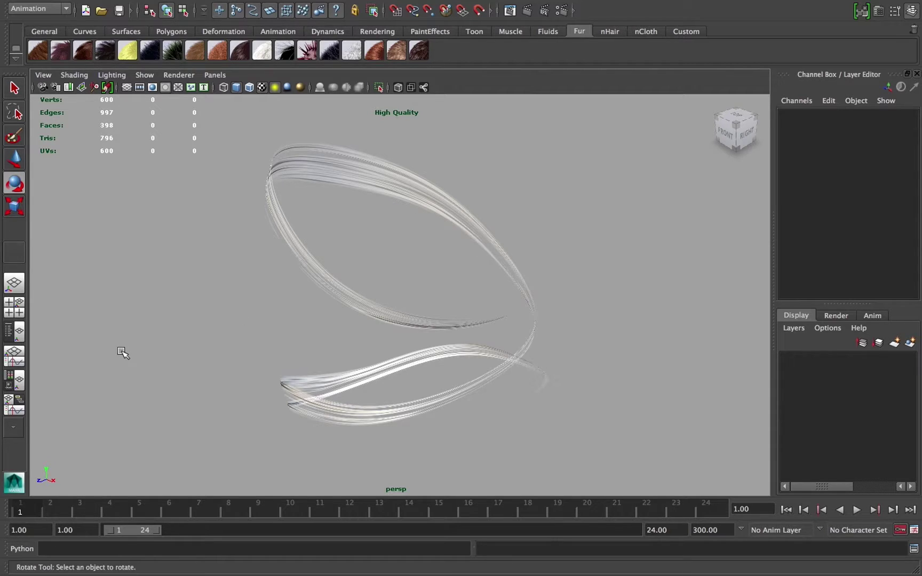
Open the playblast options, enlarge the options window, and turn off Show ornaments.
right_click(536, 506)
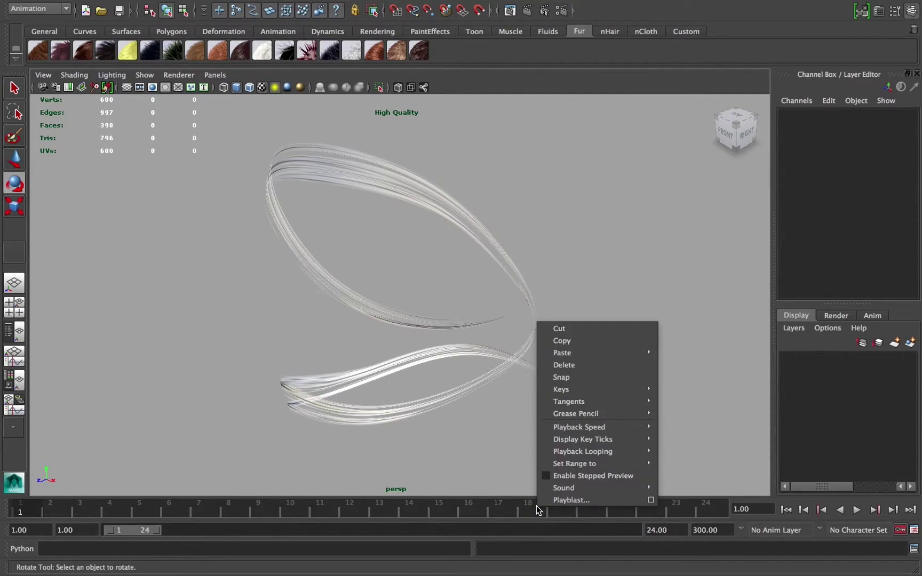
left_click(651, 500)
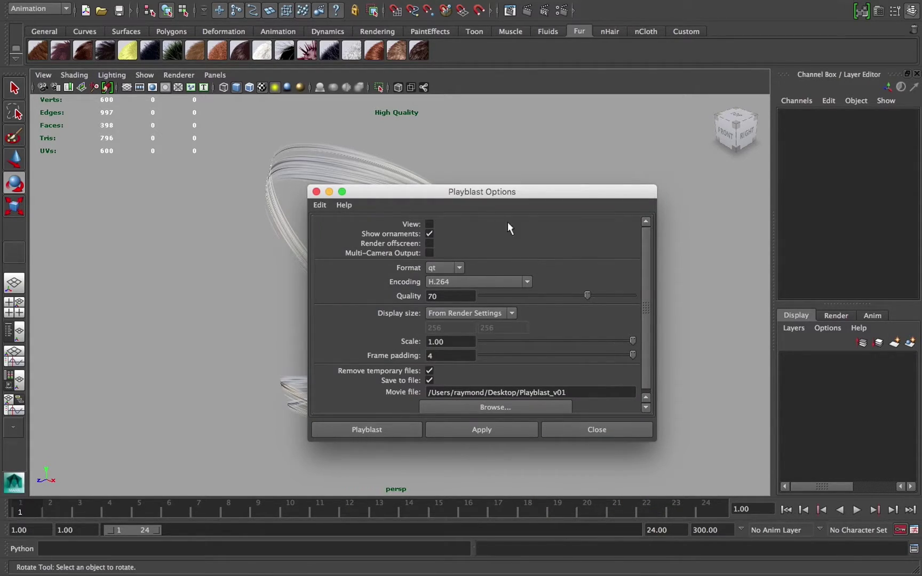
left_click_drag(426, 197, 579, 92)
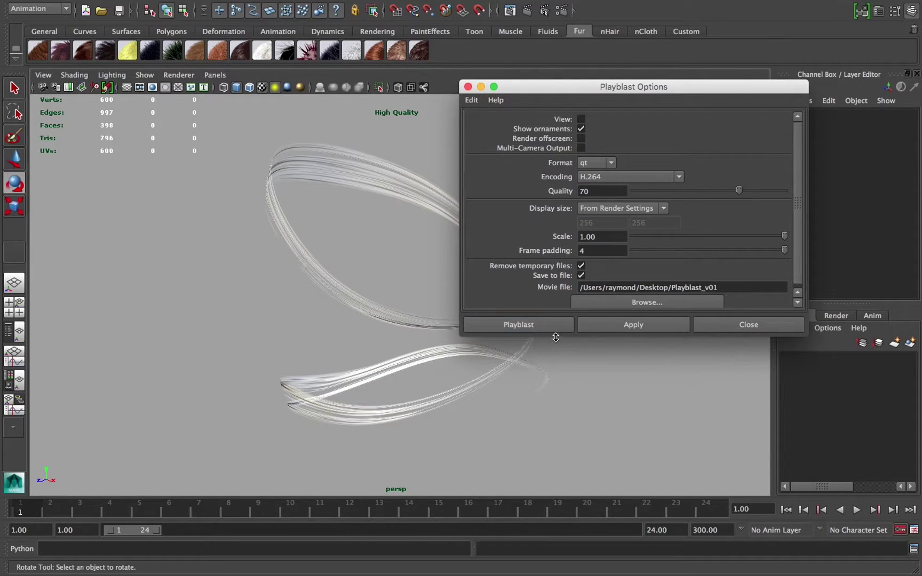
left_click_drag(554, 339, 552, 384)
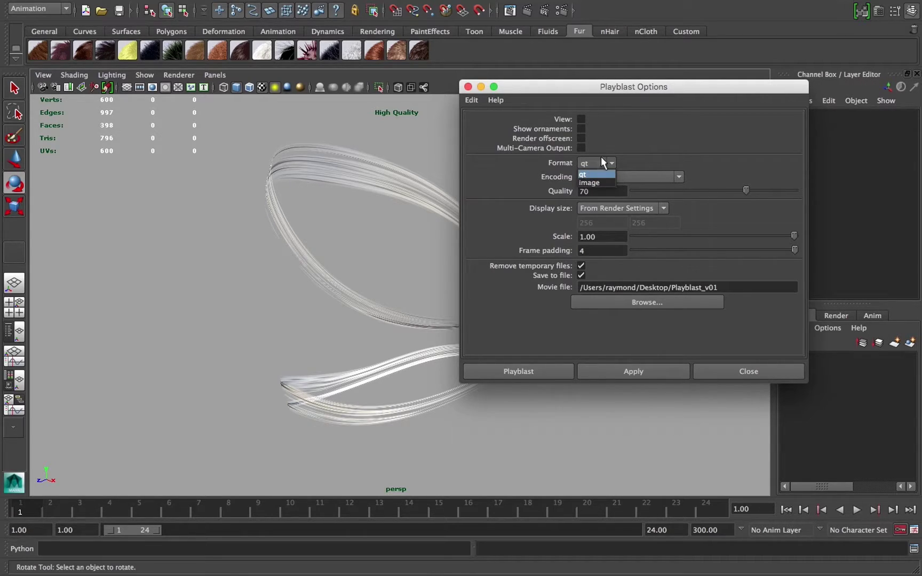
Review the playblast format and encoding choices, keeping qt and H.264.
left_click(612, 145)
left_click(599, 177)
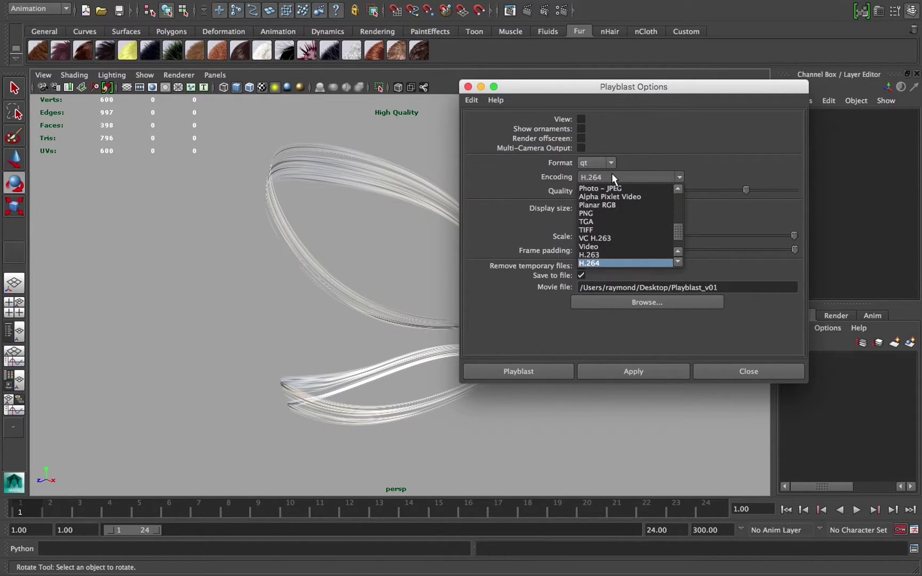
left_click(611, 173)
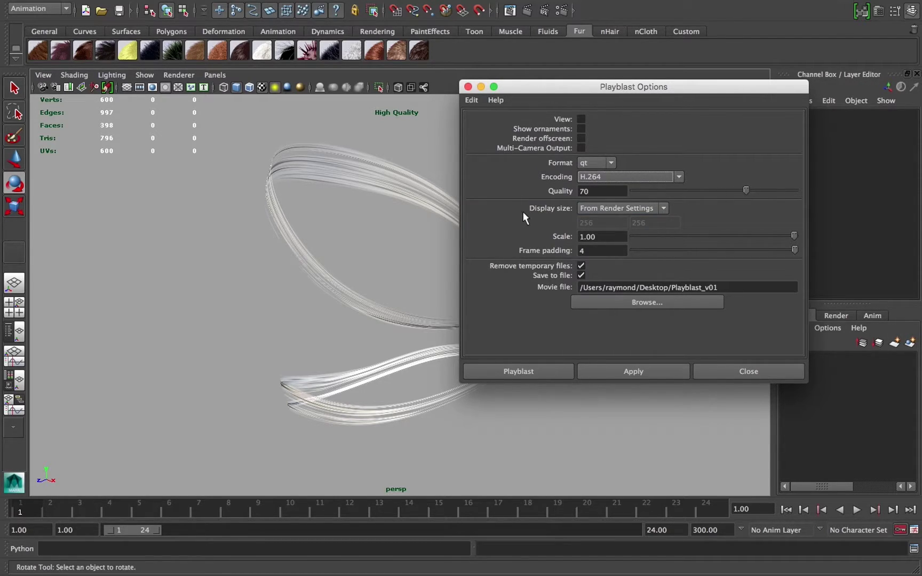
Keep the playblast display size on From Render Settings and check the image size in the Render Settings.
left_click(608, 209)
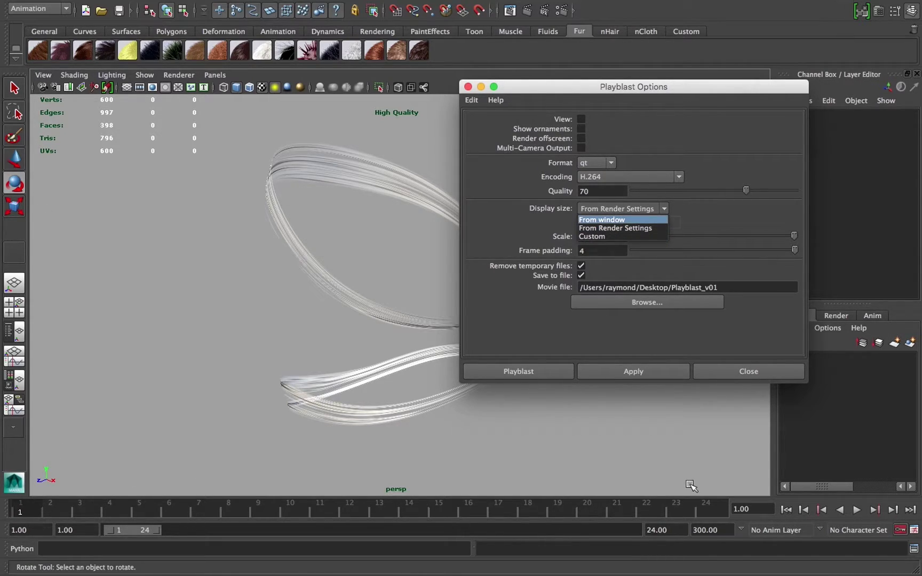
left_click(621, 229)
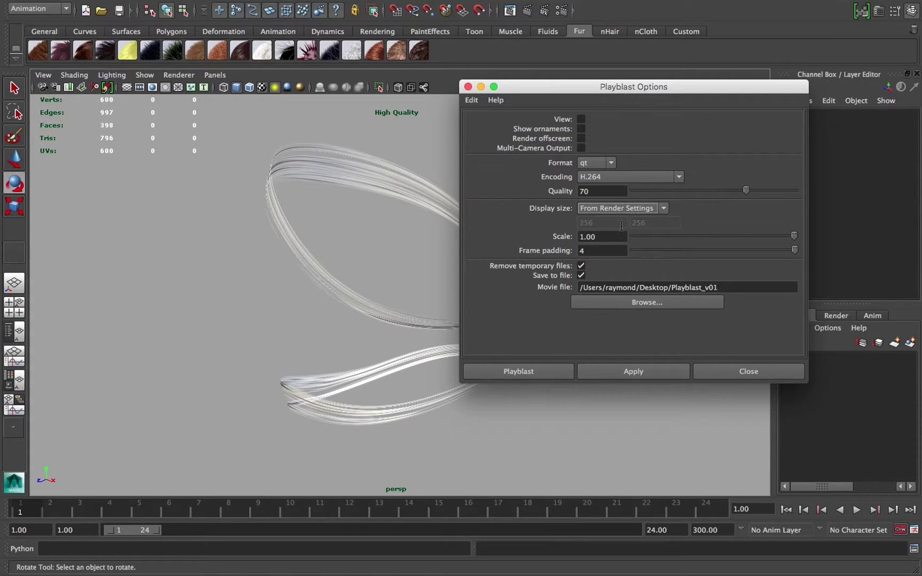
left_click(563, 10)
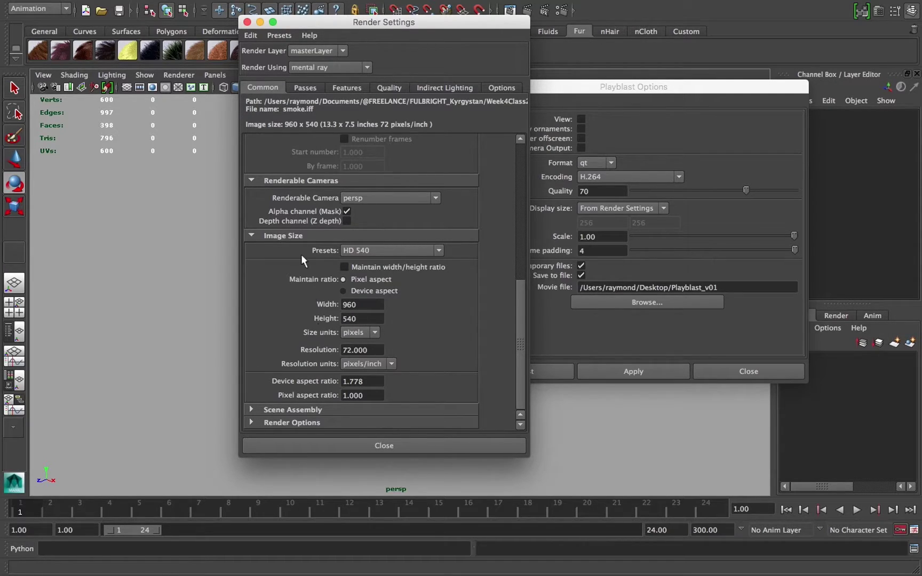
left_click(247, 22)
Try the Custom display size for the playblast and switch back to From Render Settings.
left_click(622, 209)
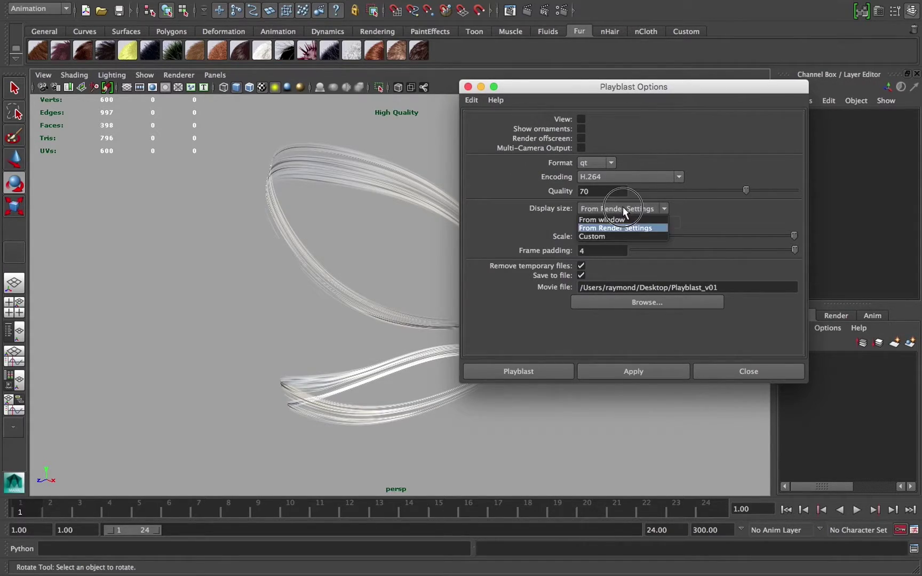
left_click(620, 236)
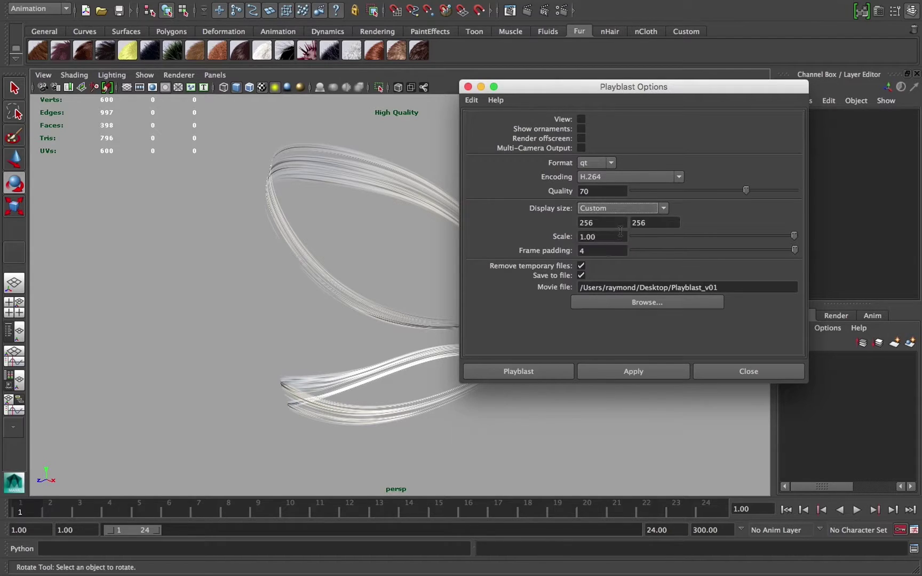
left_click(606, 208)
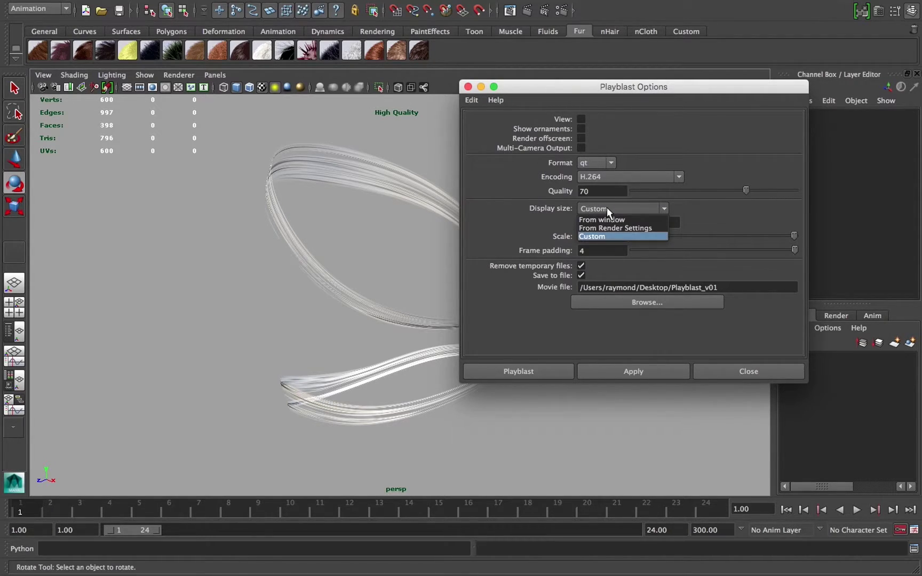
left_click(607, 228)
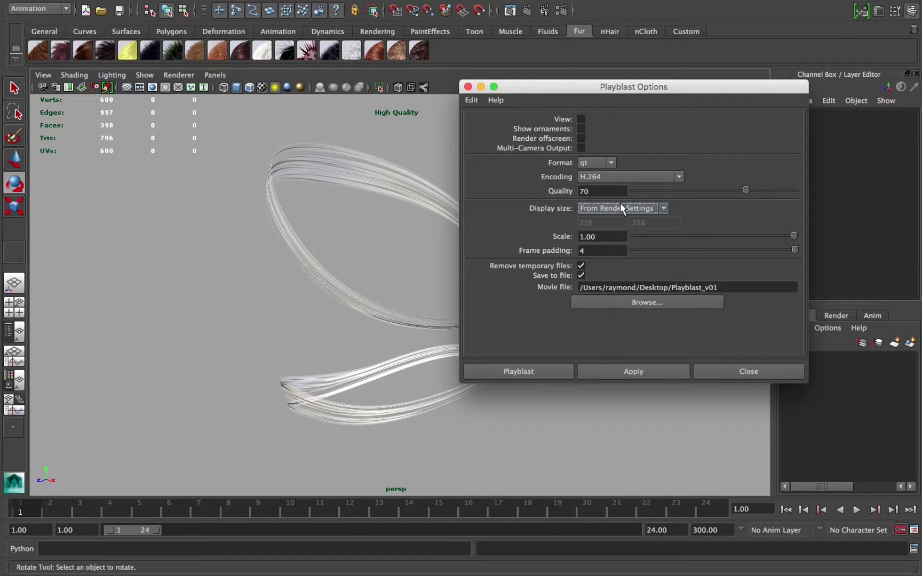
Try a smaller playblast scale and restore it to 1.00, keeping the frame padding at 4 and the format qt.
left_click(597, 235)
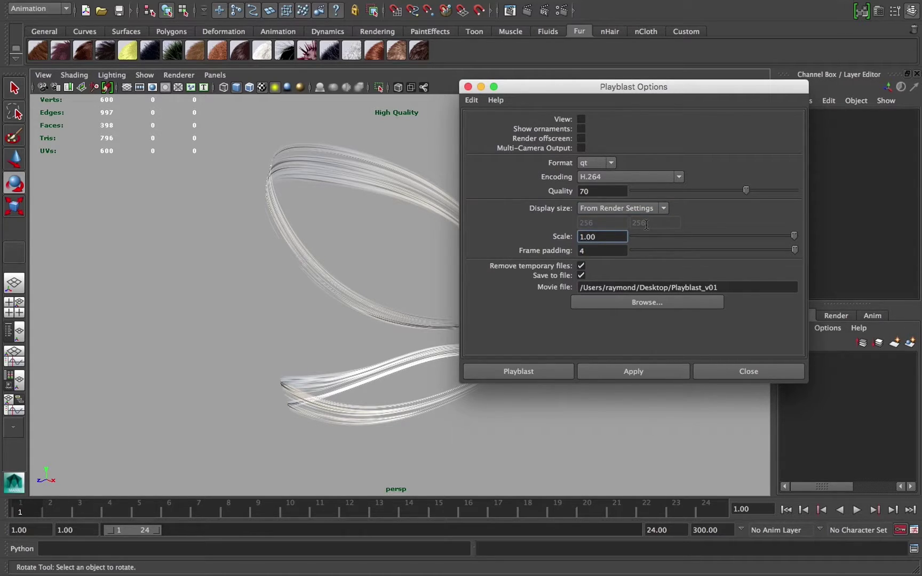
left_click_drag(700, 235, 704, 235)
left_click_drag(701, 233, 794, 224)
left_click(585, 250)
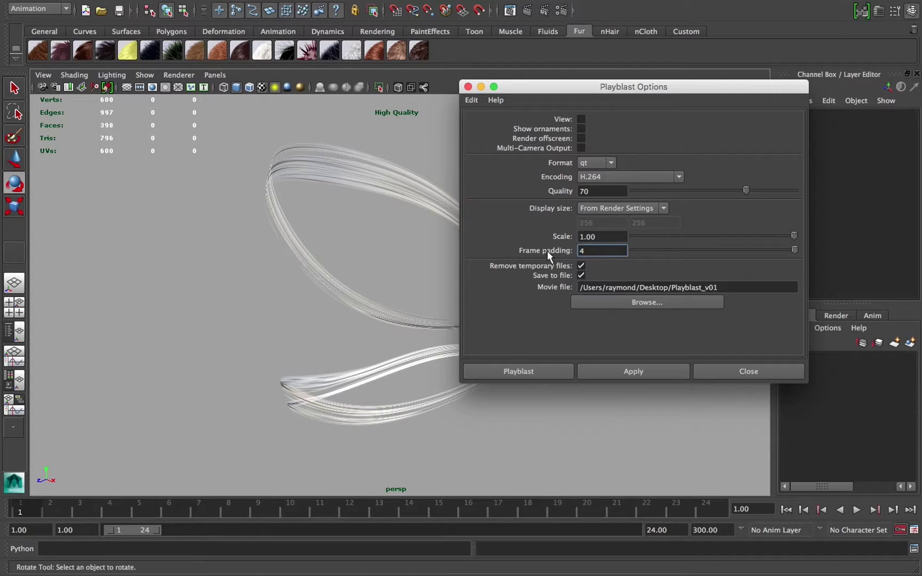
left_click(599, 164)
left_click(531, 214)
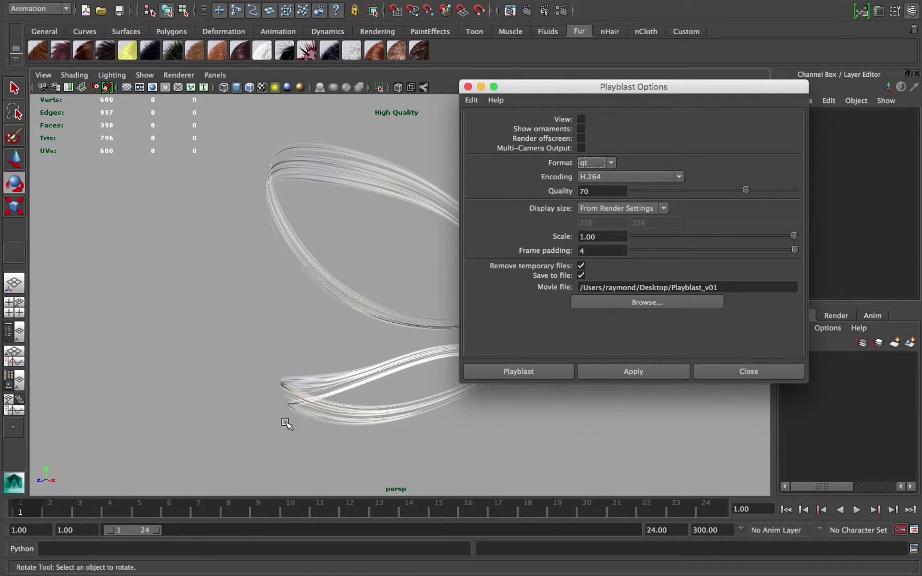
left_click(599, 255)
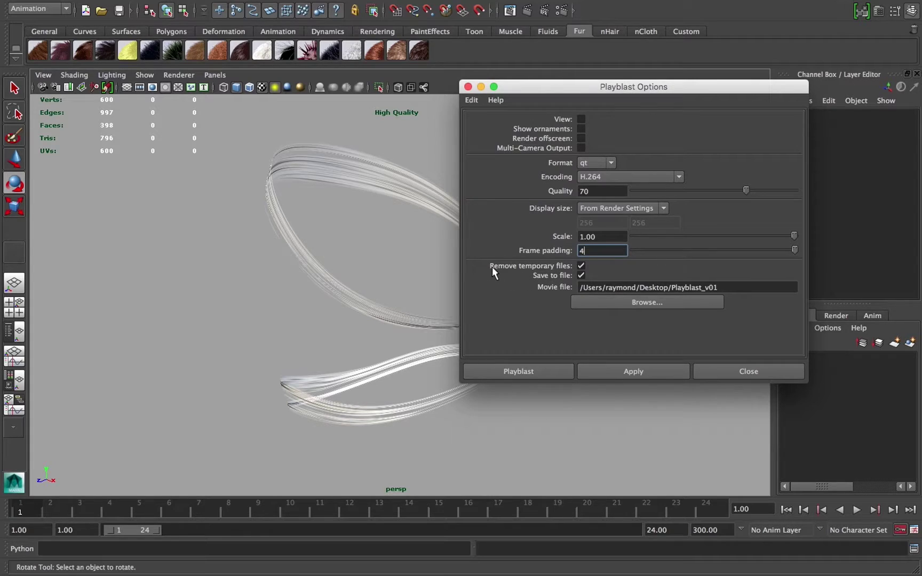
Toggle the playblast's file-saving options, leaving Remove temporary files and Save to file enabled.
left_click(581, 266)
left_click(581, 276)
left_click(581, 275)
left_click(581, 275)
left_click(581, 275)
Try to playblast to Playblast_v01 on the Desktop, overwriting the existing movie file.
left_click(718, 287)
left_click_drag(719, 287, 671, 285)
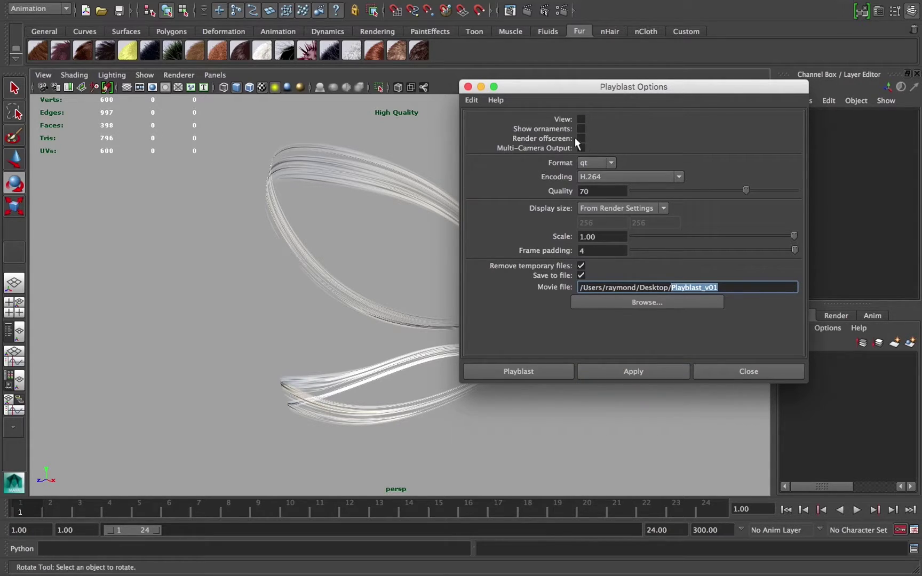
left_click(621, 371)
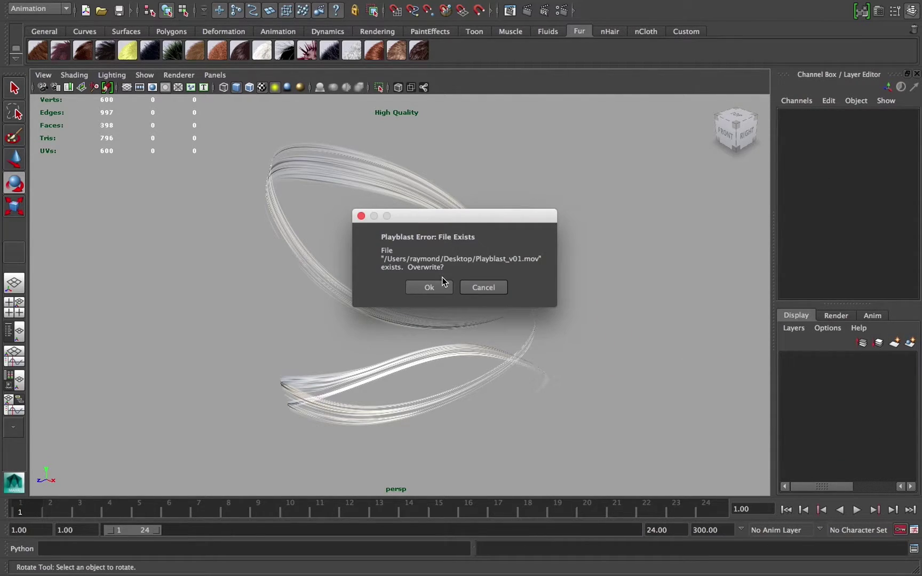
left_click(441, 288)
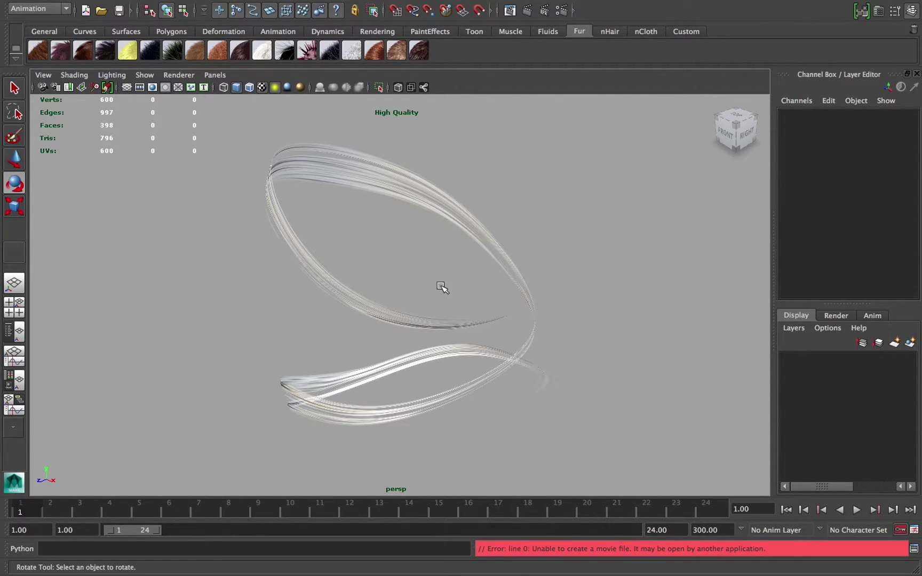
Reopen the playblast options, rename the movie file to Playblast_v02, and create the playblast.
right_click_drag(689, 512, 800, 506)
left_click(592, 392)
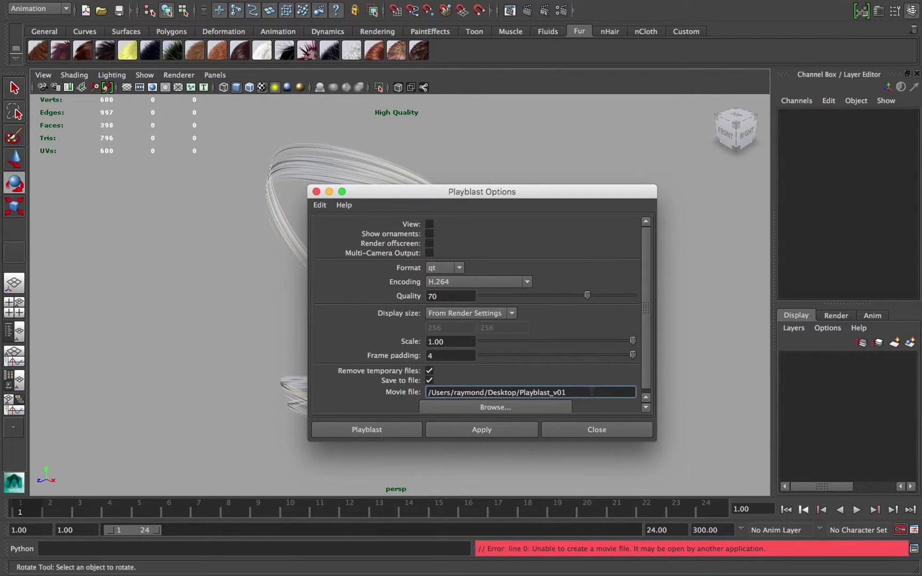
left_click(472, 429)
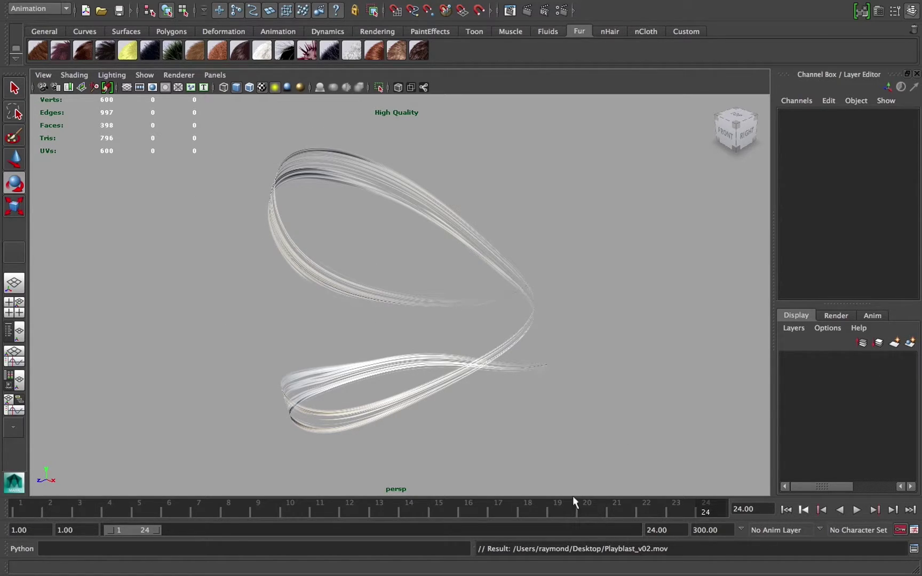
Switch to Finder, preview Playblast_v02.mov from the Desktop folder, and return to Maya.
mouse_move(93, 571)
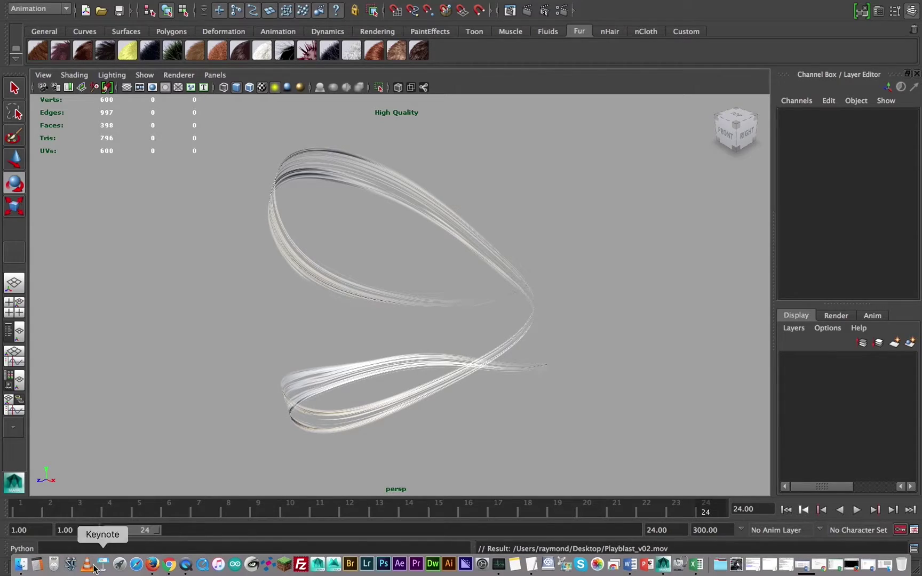
left_click(22, 566)
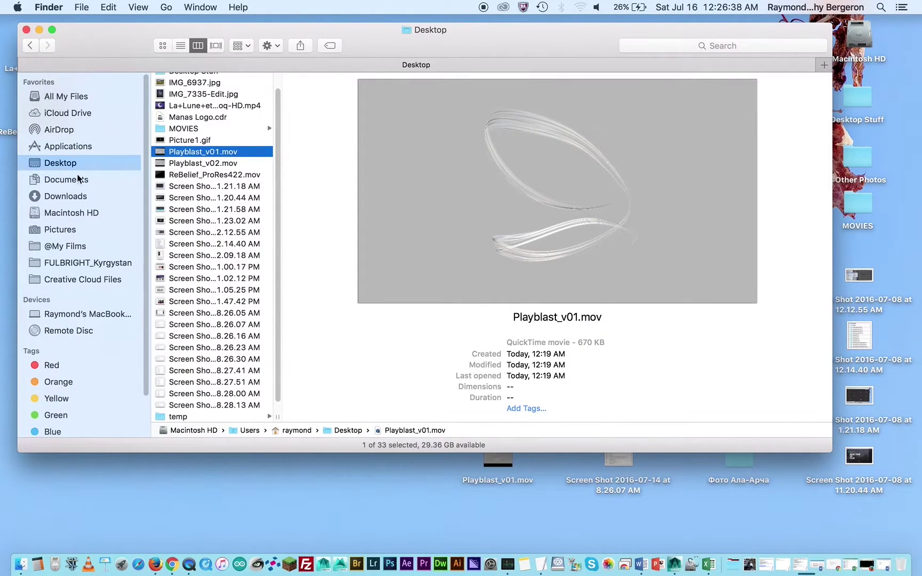
left_click(180, 163)
key("space")
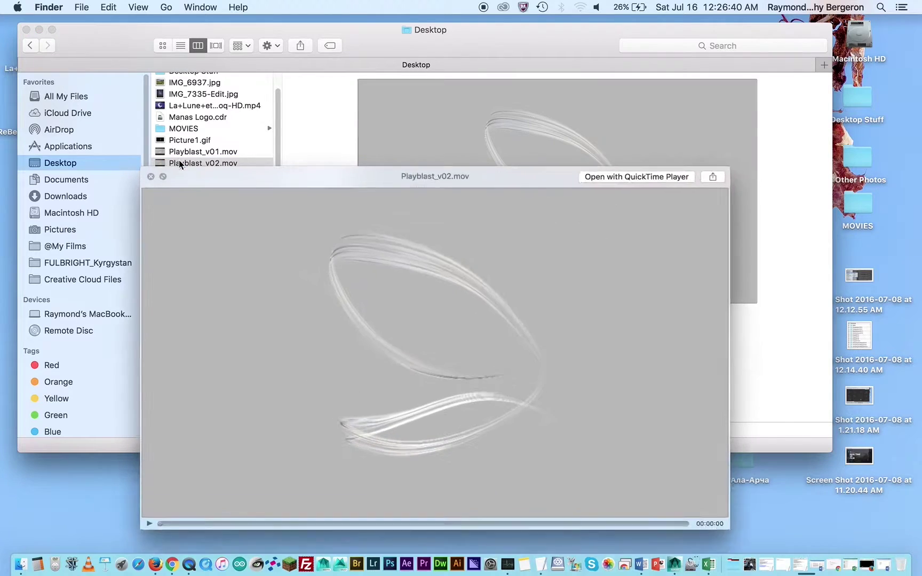
left_click_drag(253, 43, 192, 51)
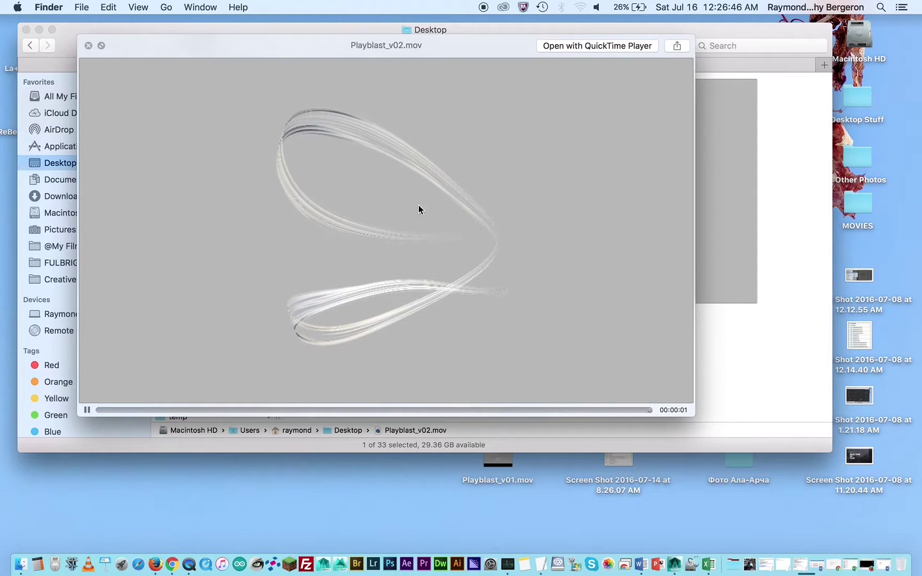
left_click(98, 407)
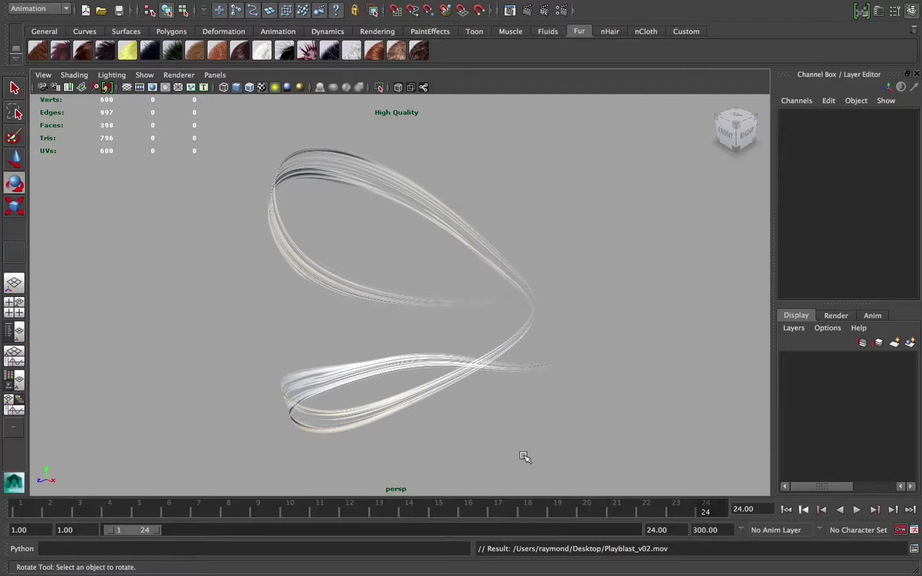
Extend the playback range of the timeline to frame 300.
left_click_drag(156, 531, 676, 526)
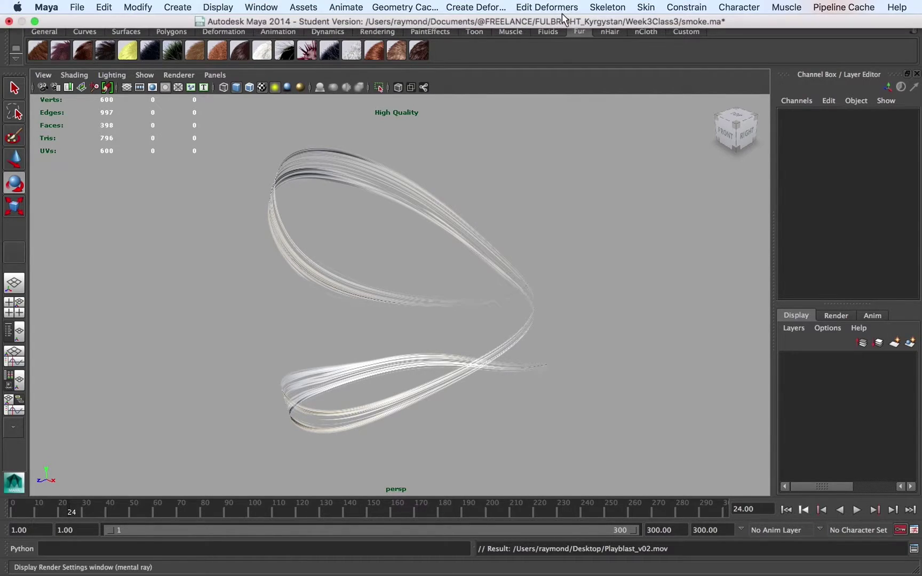
left_click(555, 7)
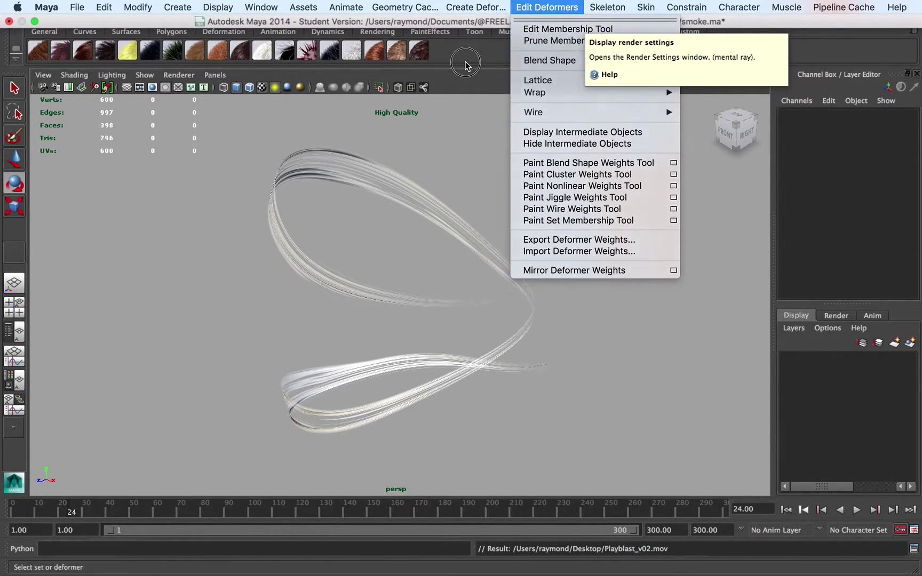
Open the render settings, review the image size presets, and set a custom render width of 3000 pixels.
left_click(564, 6)
left_click(562, 11)
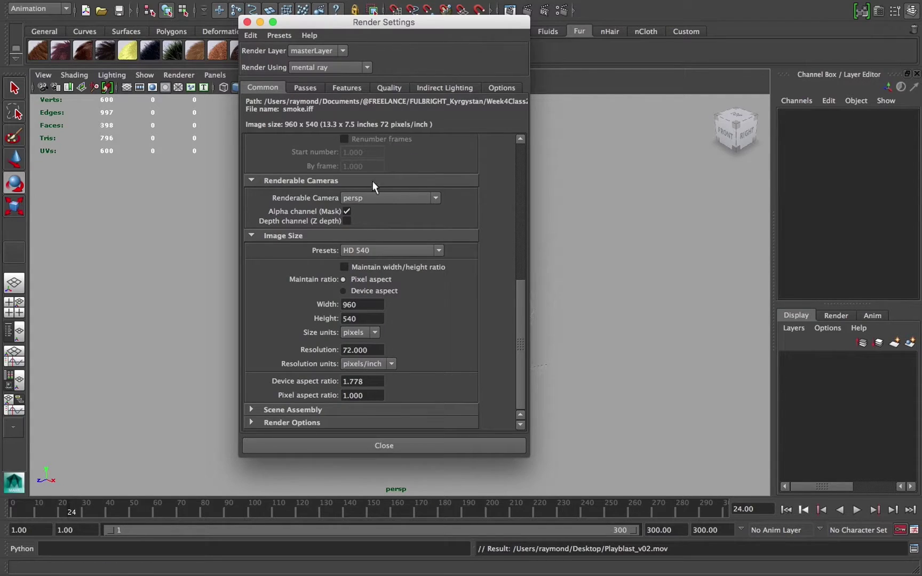
left_click(362, 306)
left_click(413, 248)
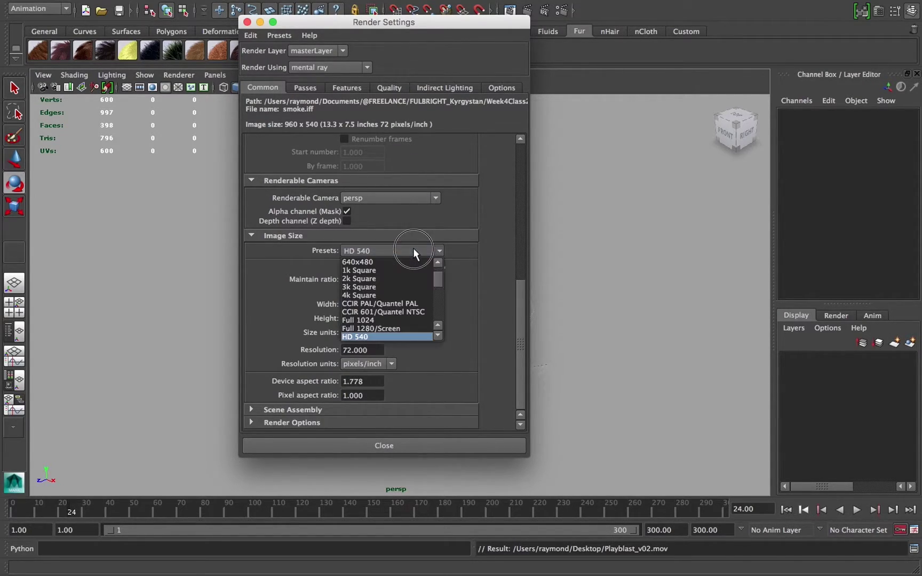
scroll(407, 285, "down", 3)
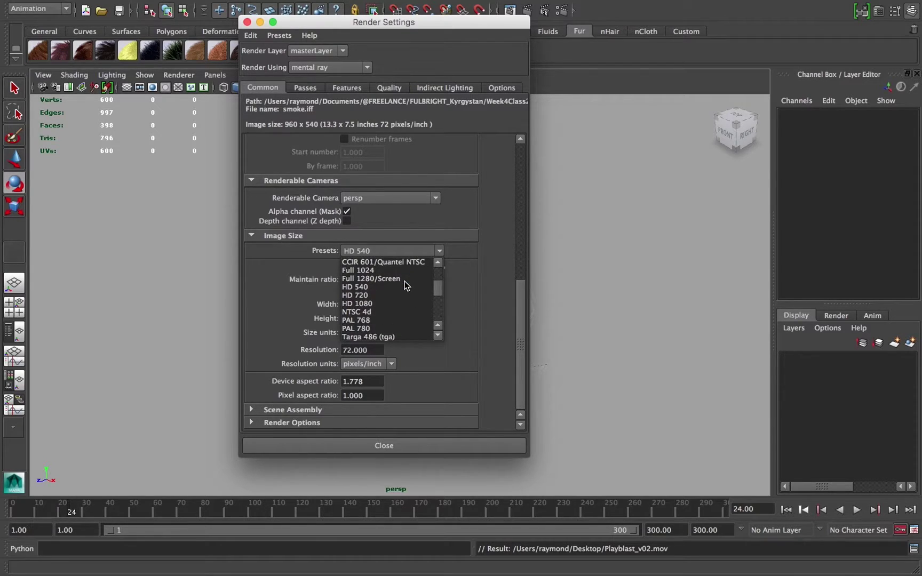
scroll(404, 281, "down", 1)
left_click(475, 295)
double_click(364, 305)
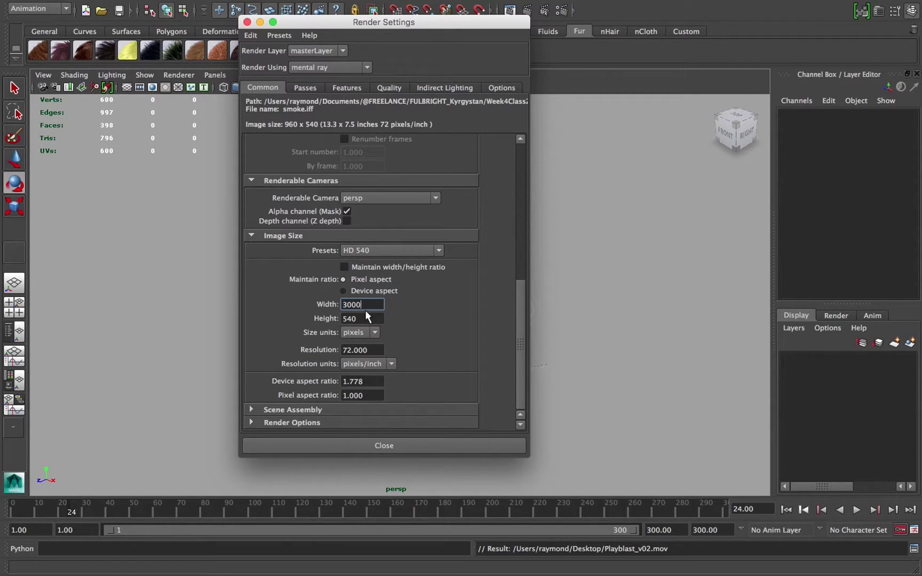
left_click(366, 316)
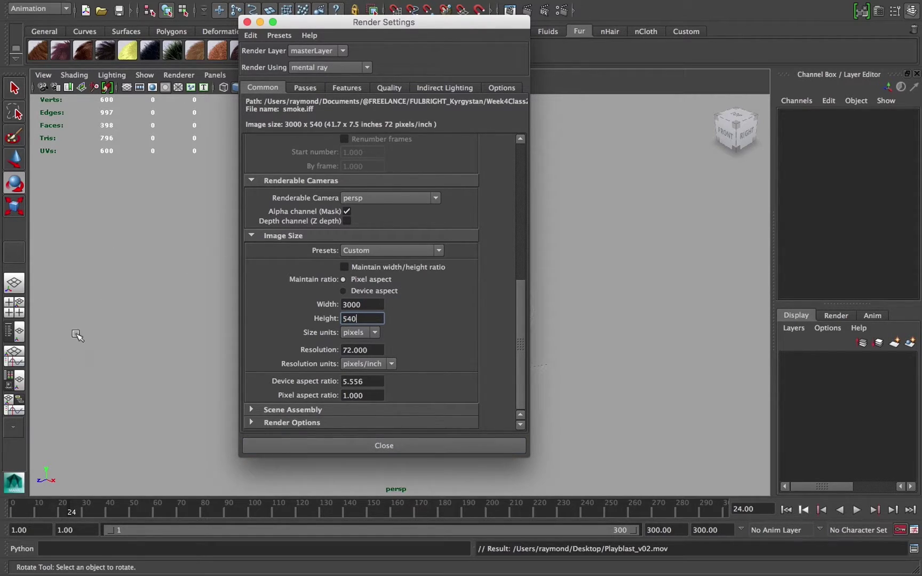
left_click(389, 445)
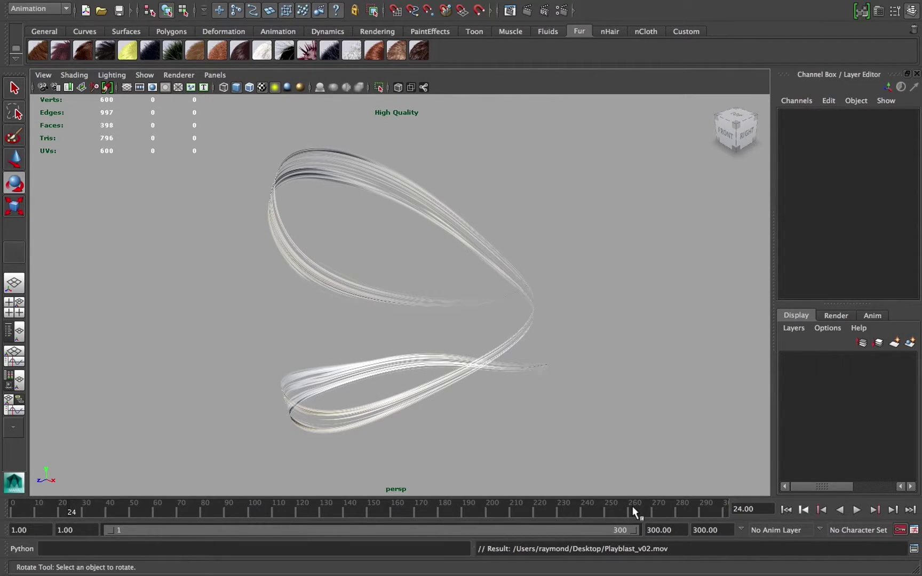
Rename the playblast movie file on the Desktop to Playblast_v03 and create the playblast.
right_click(632, 506)
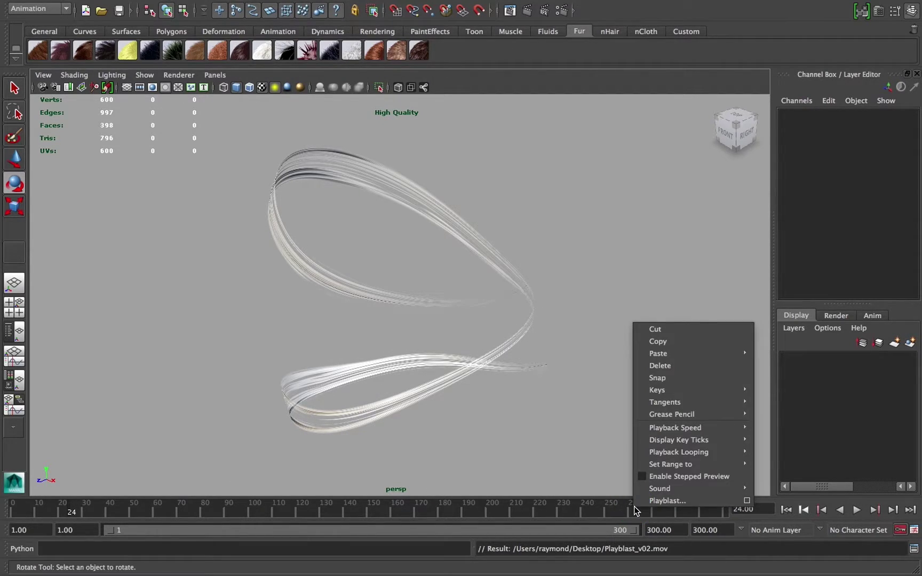
left_click(746, 501)
left_click_drag(563, 393, 585, 392)
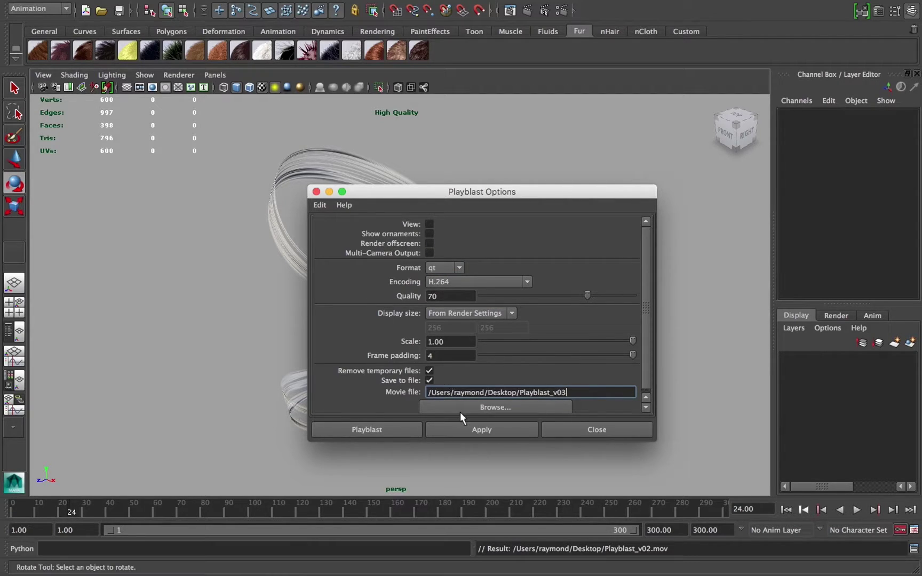
left_click(463, 429)
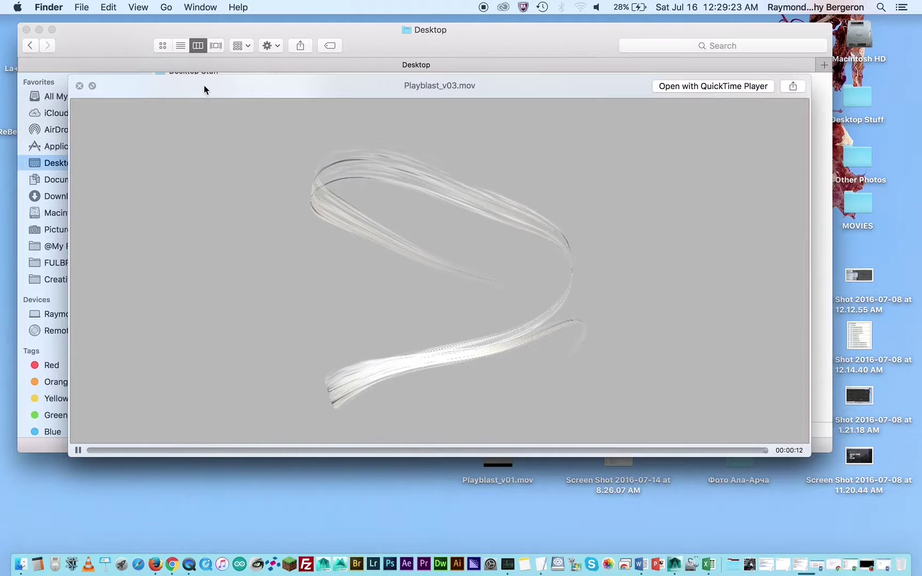
Check the Playblast_v03.mov preview in Finder, return to Maya, and set the render image size to HD 540, 960 x 540 pixels.
left_click_drag(220, 87, 204, 103)
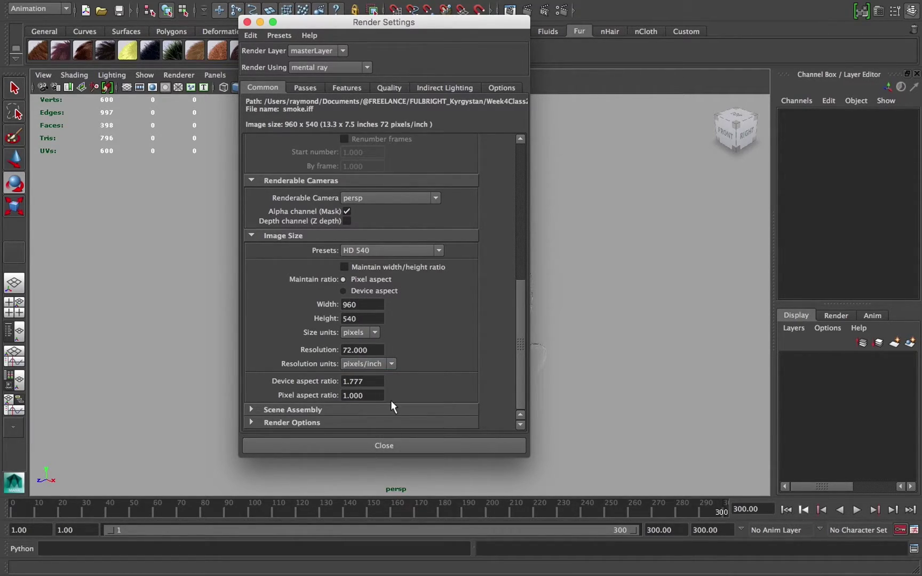
left_click(391, 443)
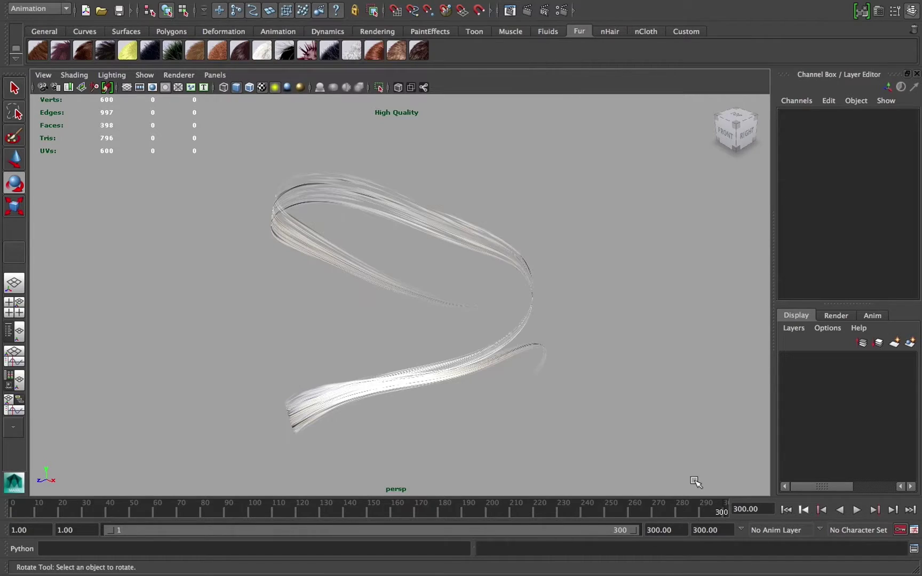
right_click(694, 513)
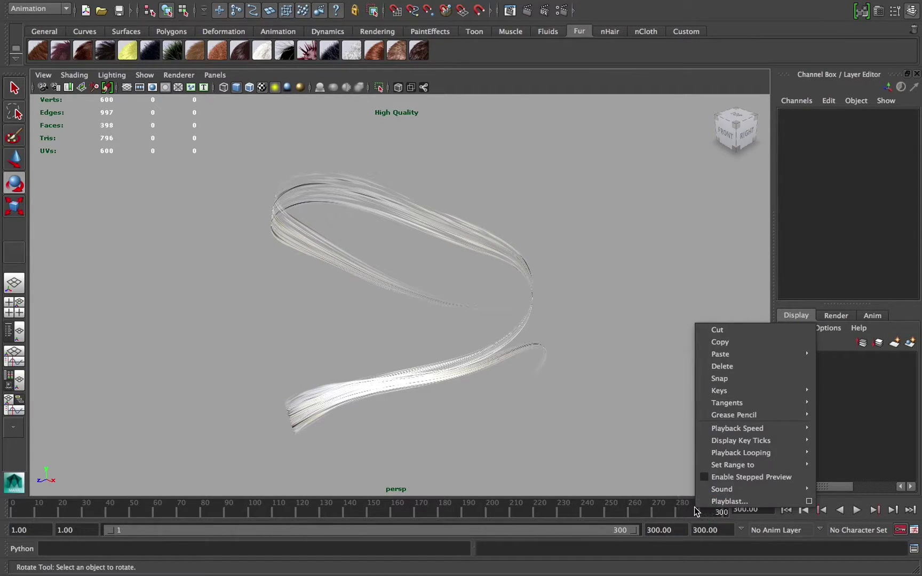
left_click(810, 504)
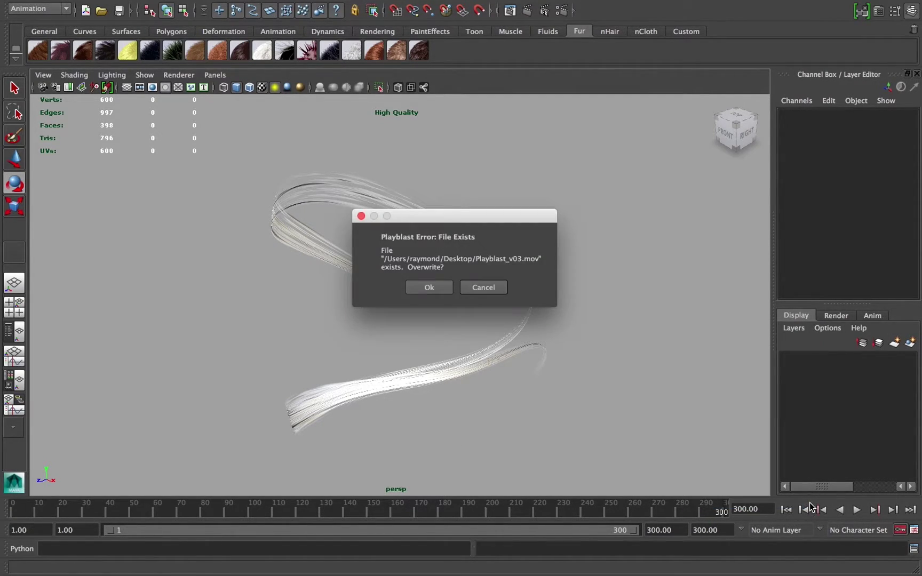
left_click(484, 288)
Open the playblast options, change the movie file name to Playblast_v04, and create the playblast.
right_click(598, 504)
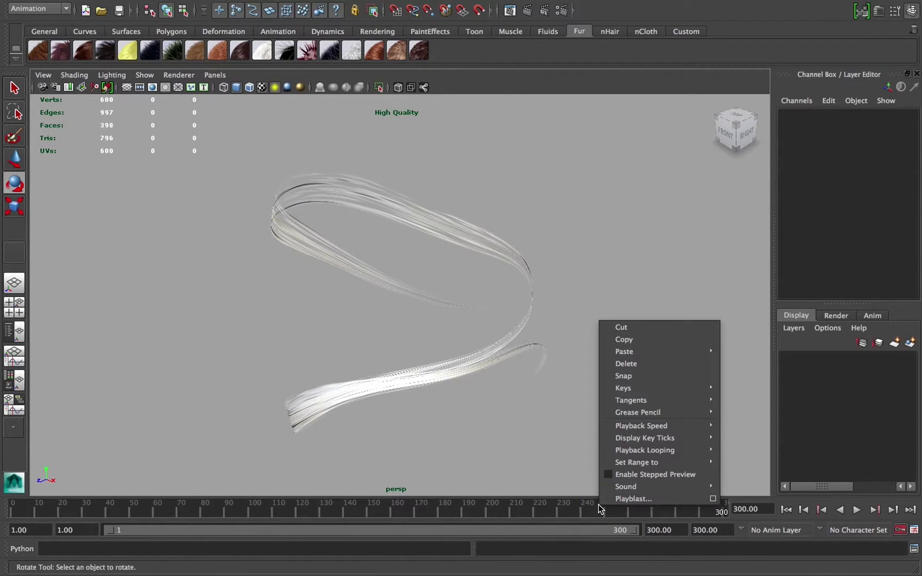
left_click(713, 498)
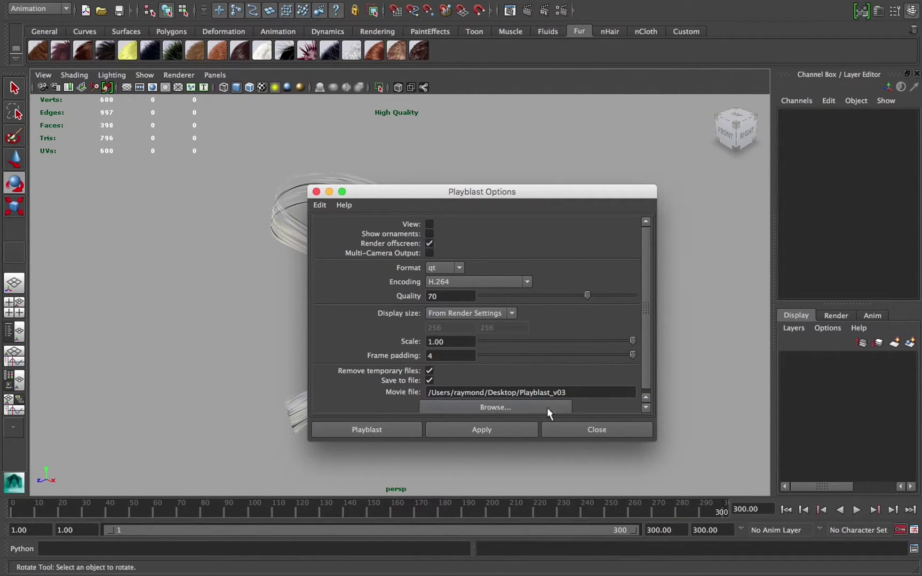
left_click(562, 391)
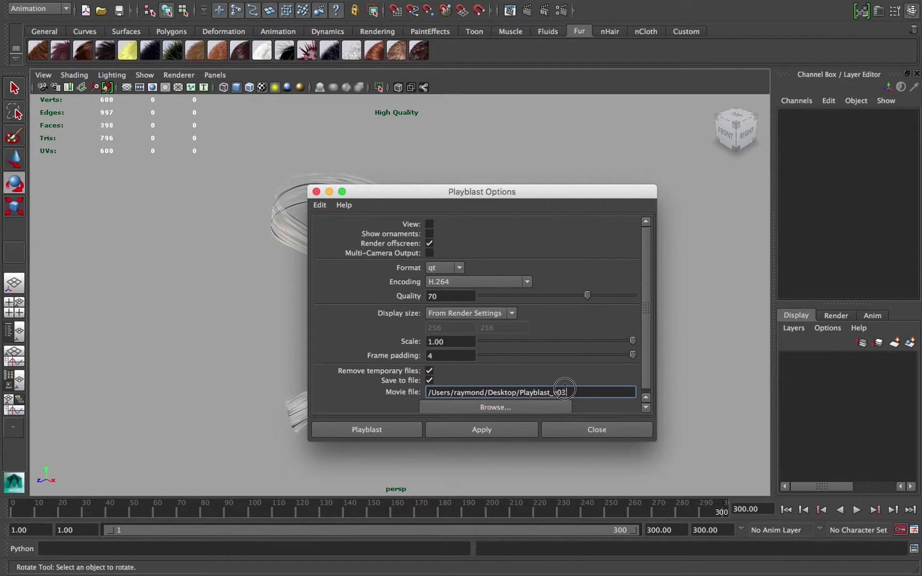
type("4")
left_click(514, 430)
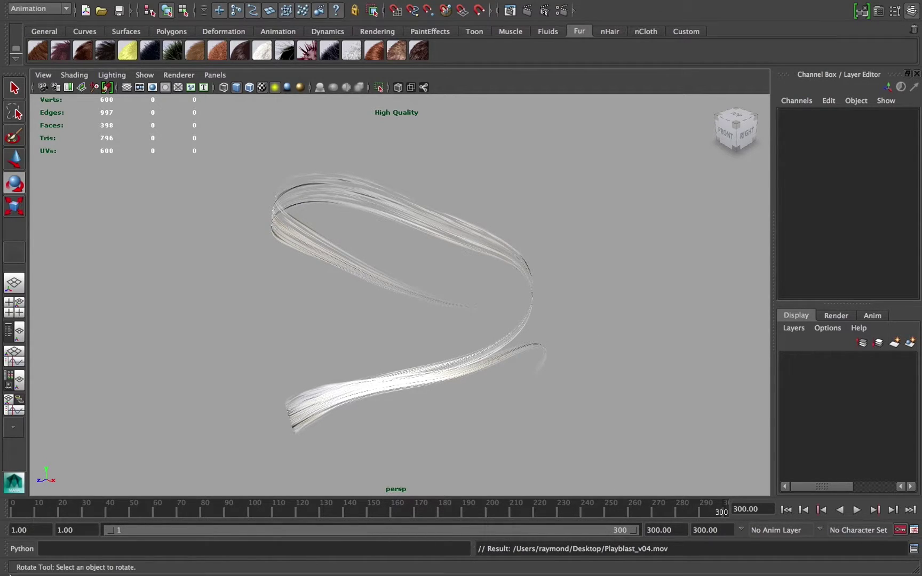
Switch to Finder, preview Playblast_v04.mov from the Desktop folder, and replay it from near the beginning.
left_click(20, 565)
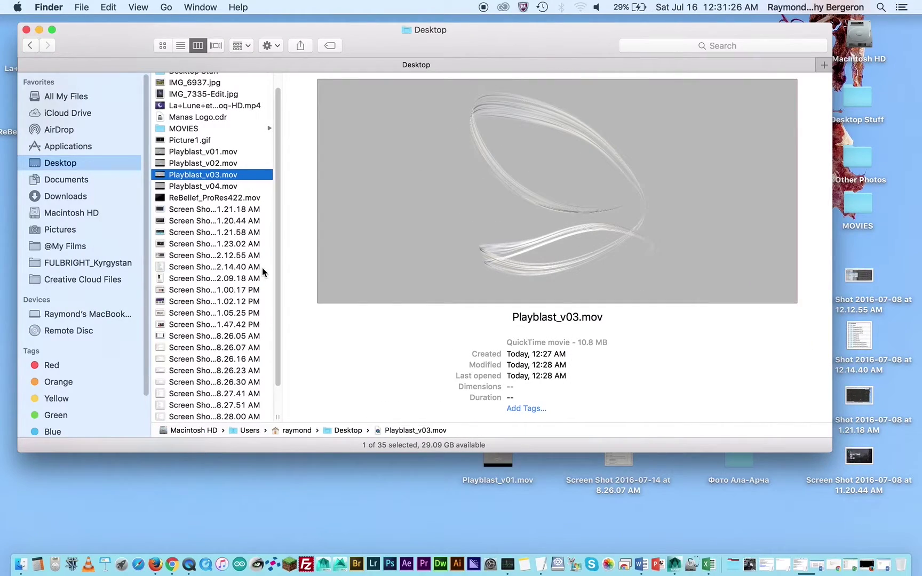
left_click(205, 185)
key("space")
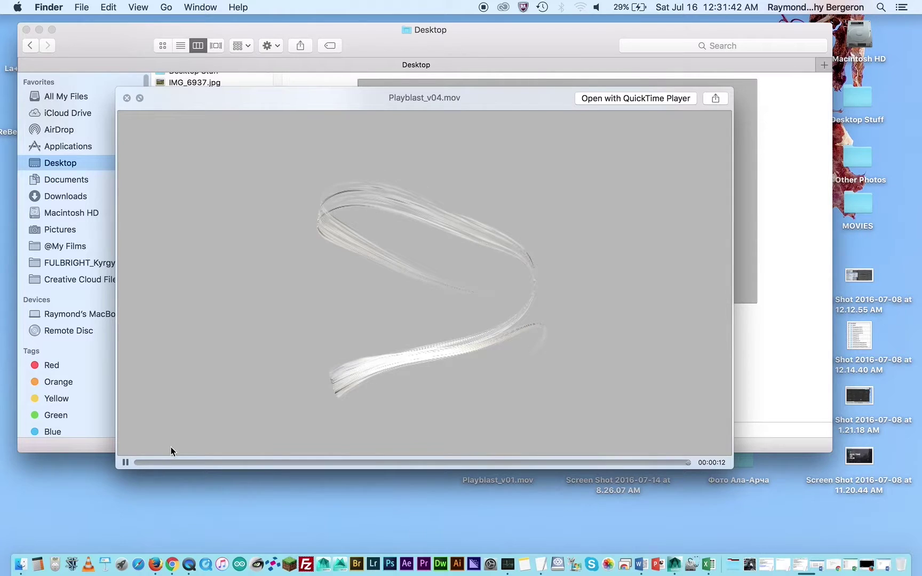
left_click(143, 463)
left_click(125, 463)
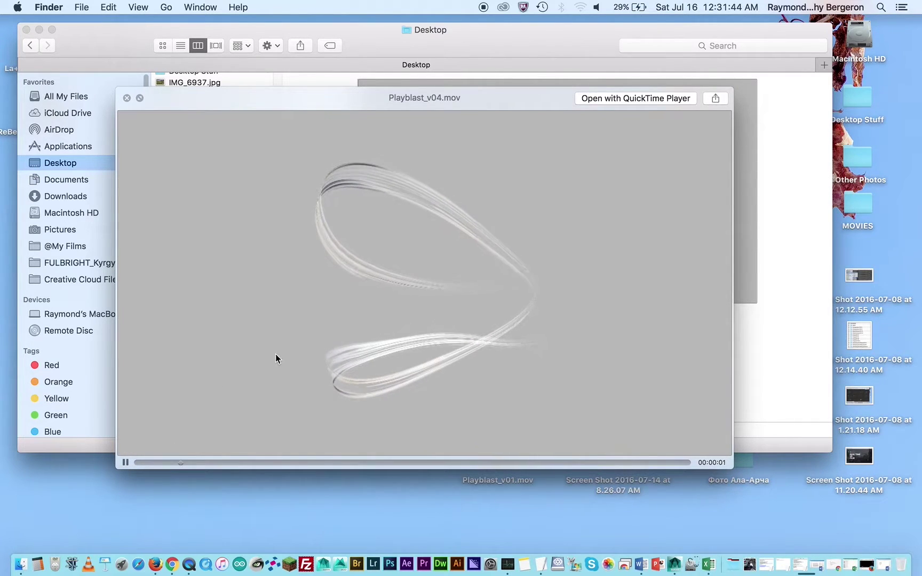